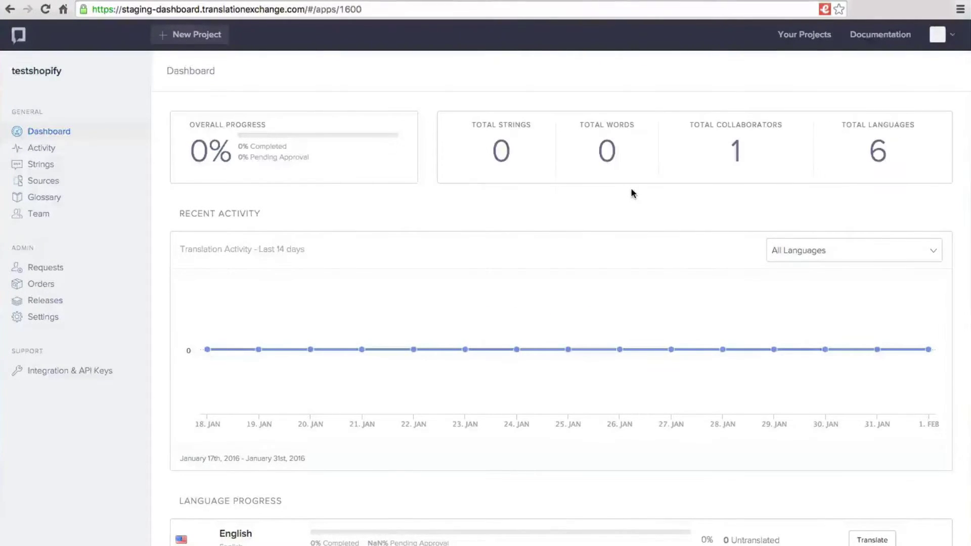
Check the testshopify project's integration key, token and six configured languages in Translation Exchange
click(53, 372)
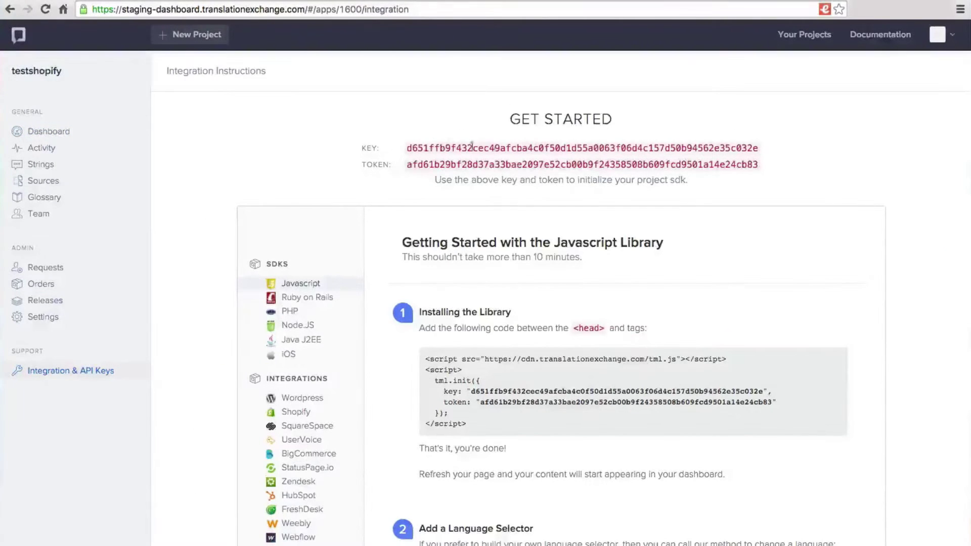
click(42, 320)
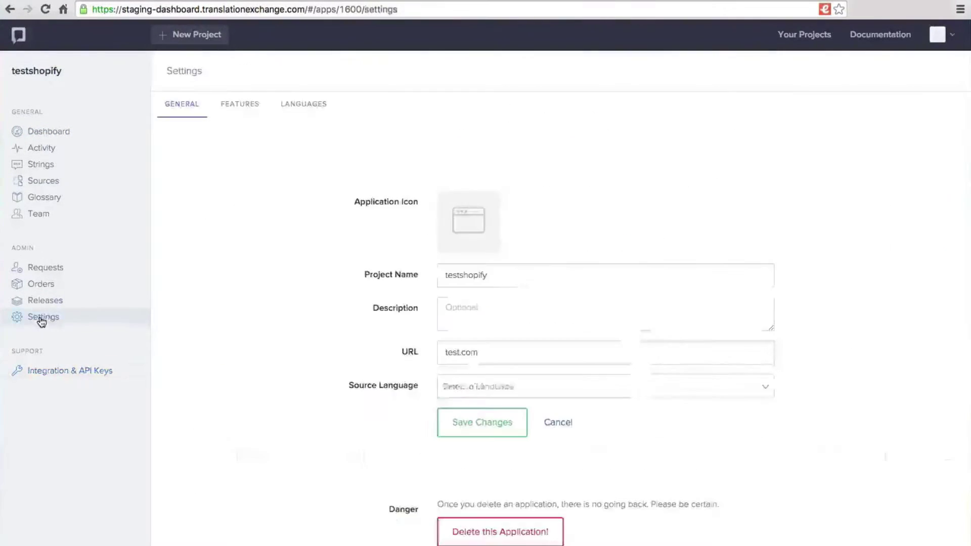
click(298, 105)
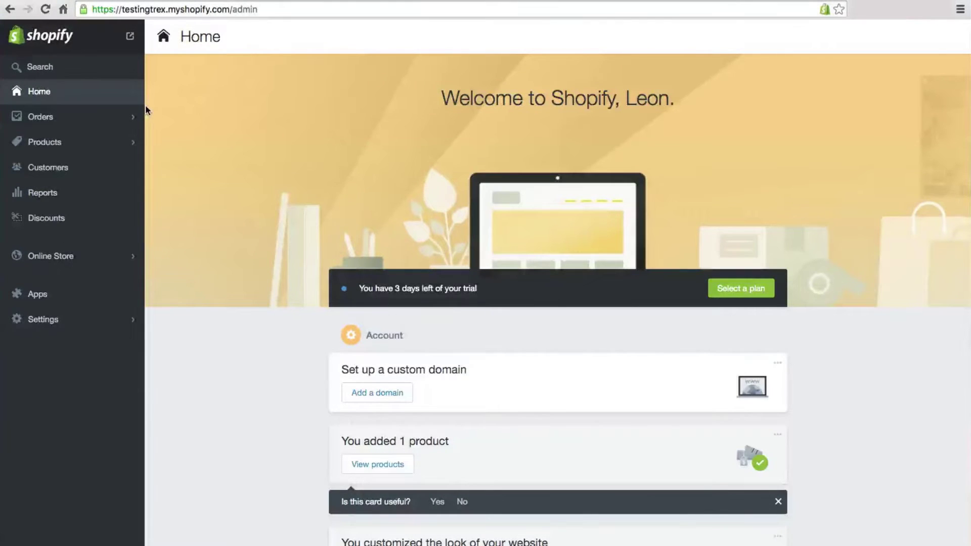
Go to Online Store > Themes and show the Launchpad-Star theme's actions menu
click(86, 256)
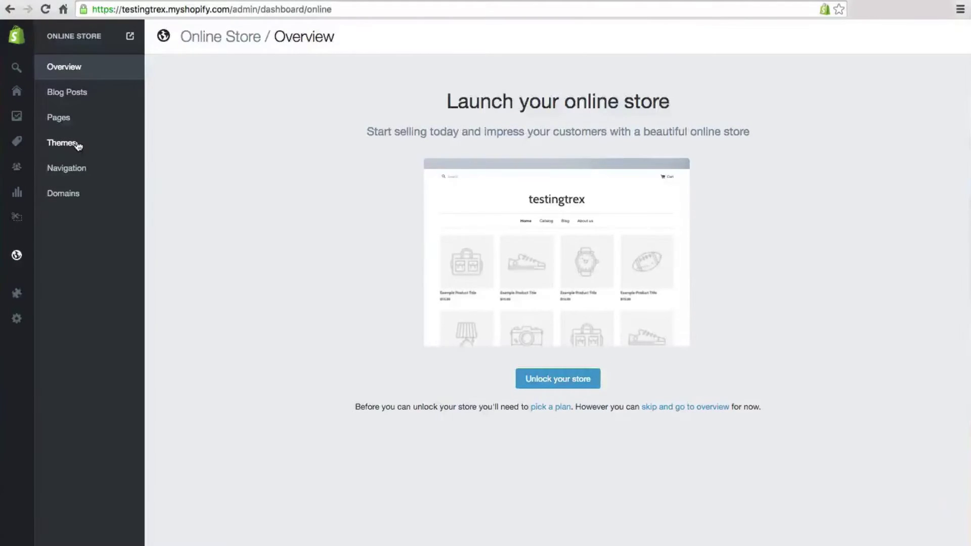
click(79, 147)
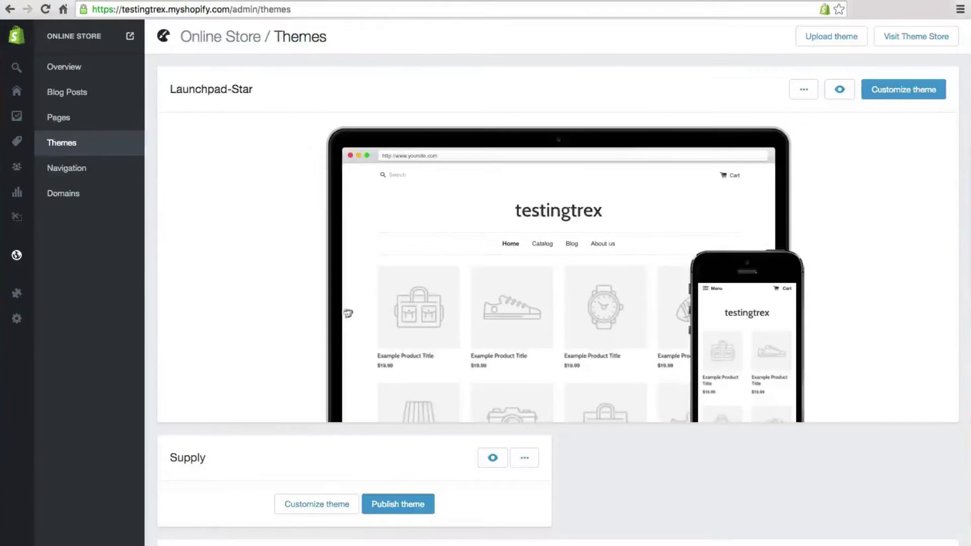
click(804, 89)
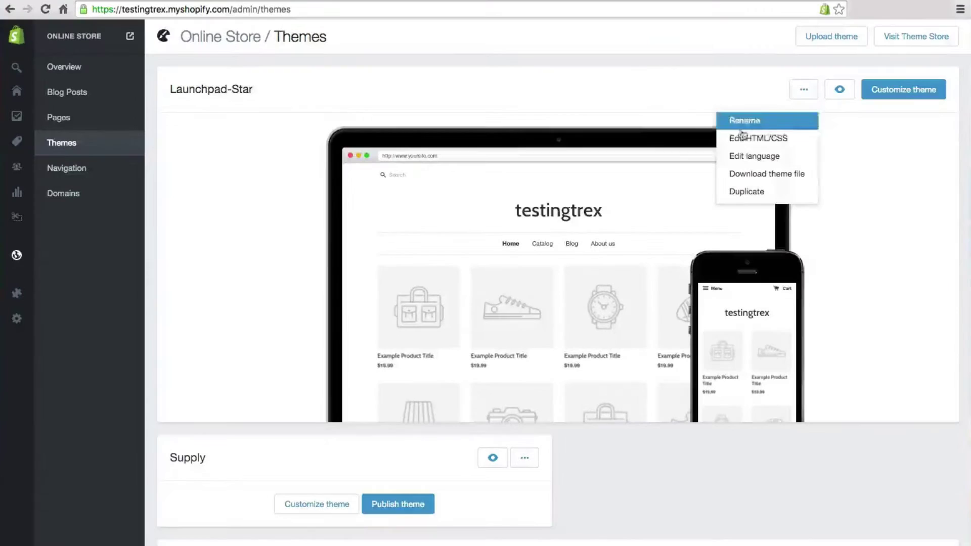
Open the Launchpad-Star theme's layout/theme.liquid file in the HTML/CSS editor
click(760, 143)
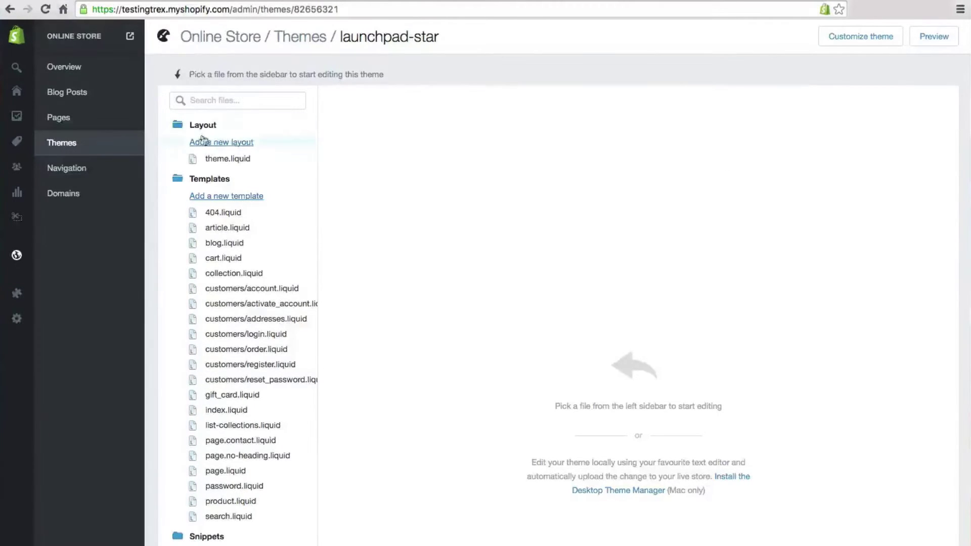
click(225, 160)
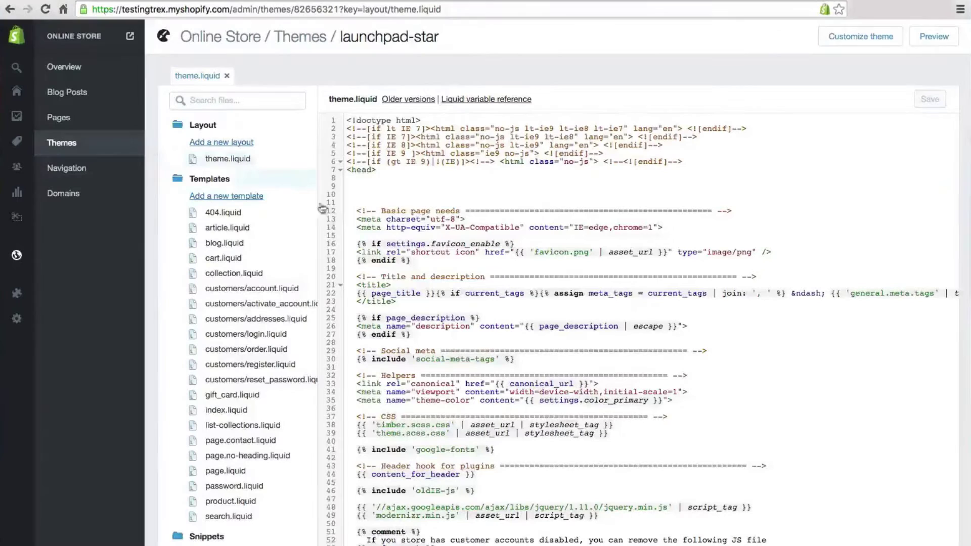
Paste the Translation Exchange script and tml.init block below <head>, save, and preview the storefront
click(366, 186)
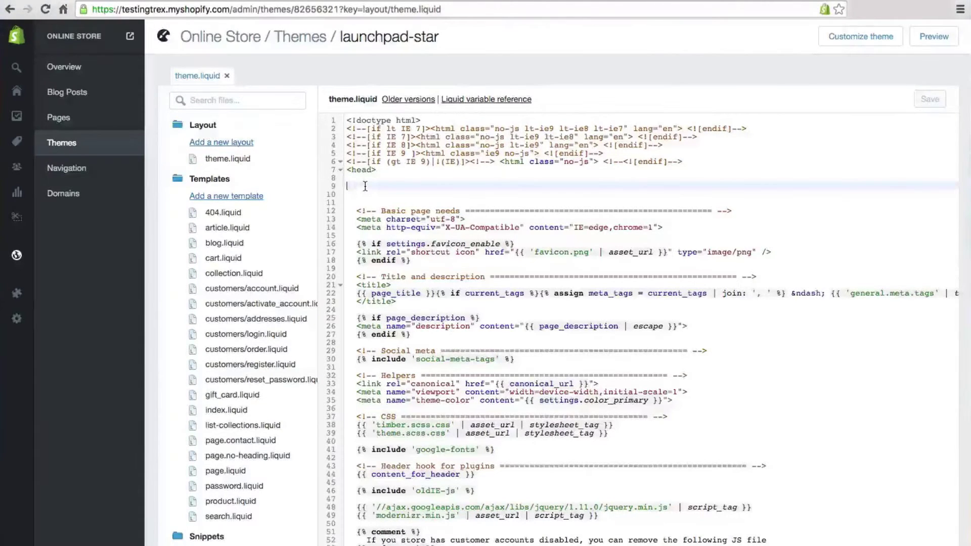
key(Tab)
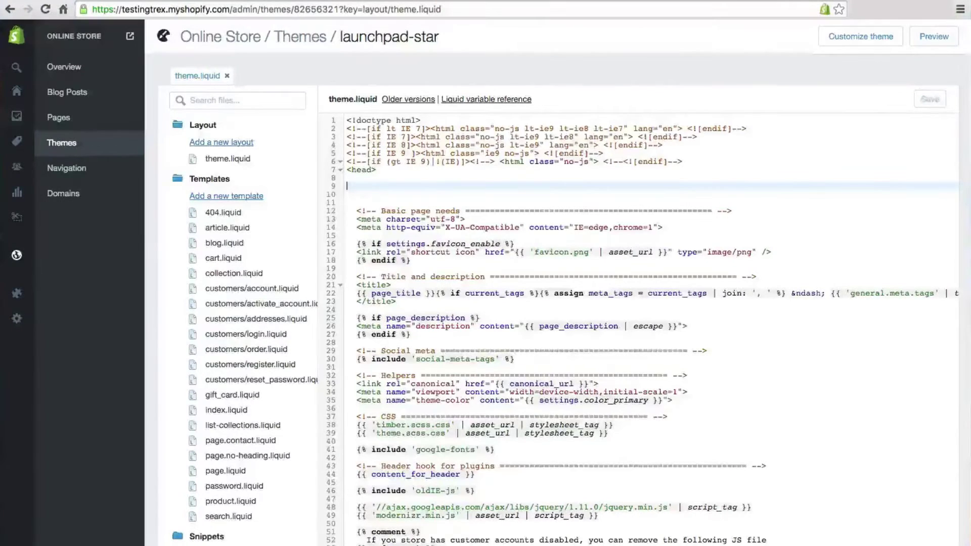
key(ctrl+v)
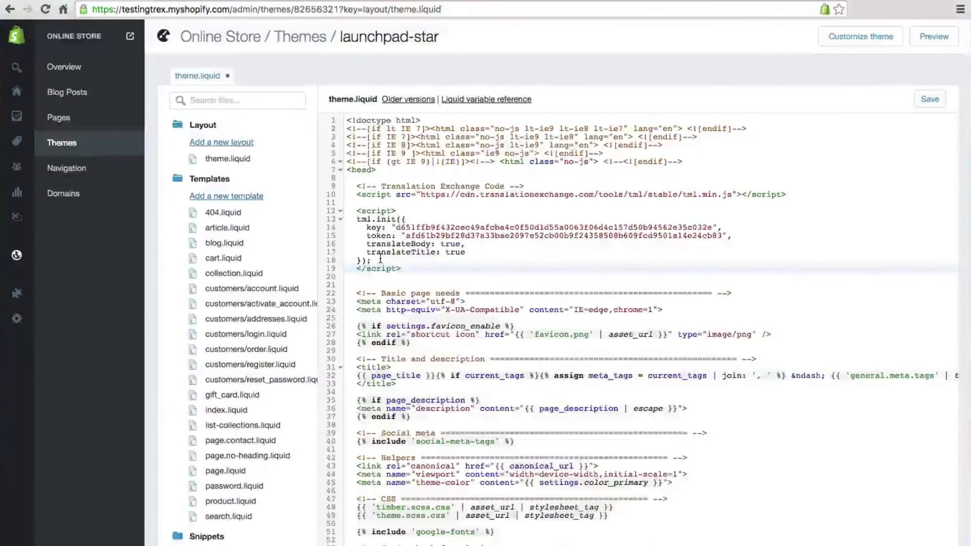
click(929, 103)
click(934, 36)
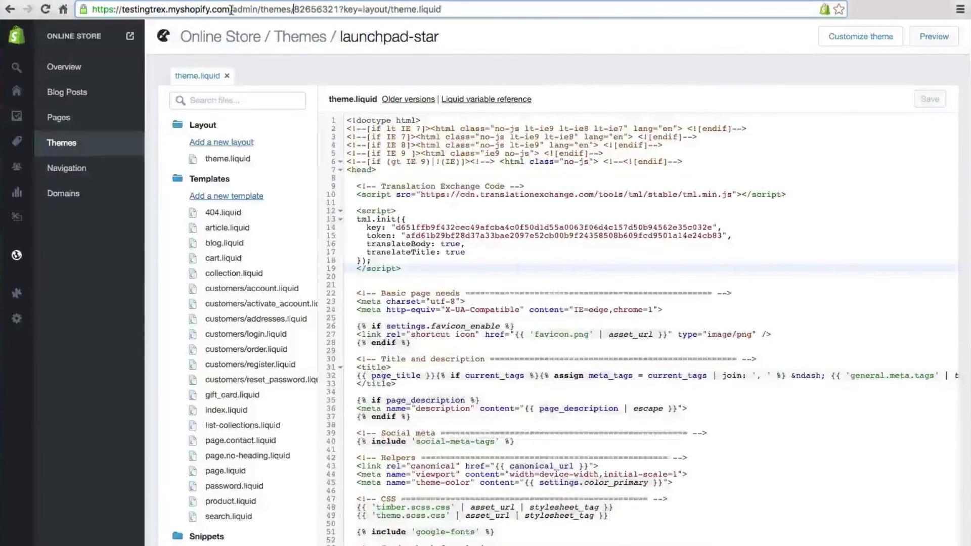
Select the store's web address in the browser's address bar
drag(231, 9, 82, 8)
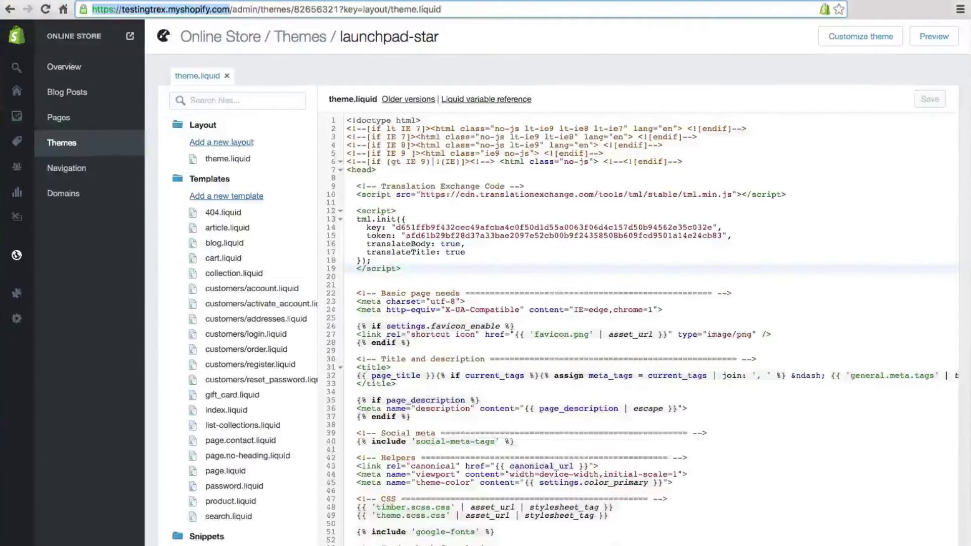
triple_click(94, 8)
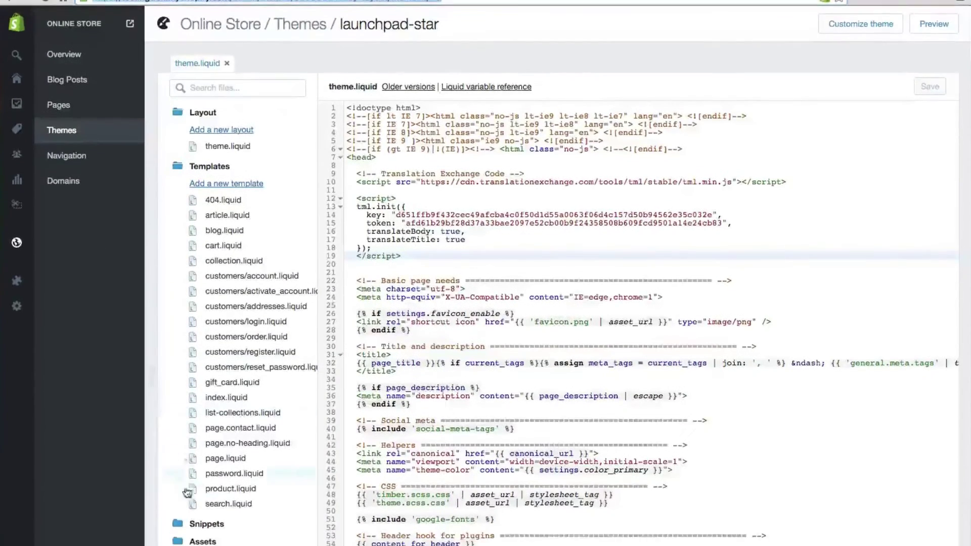
scroll(217, 364, down, 5)
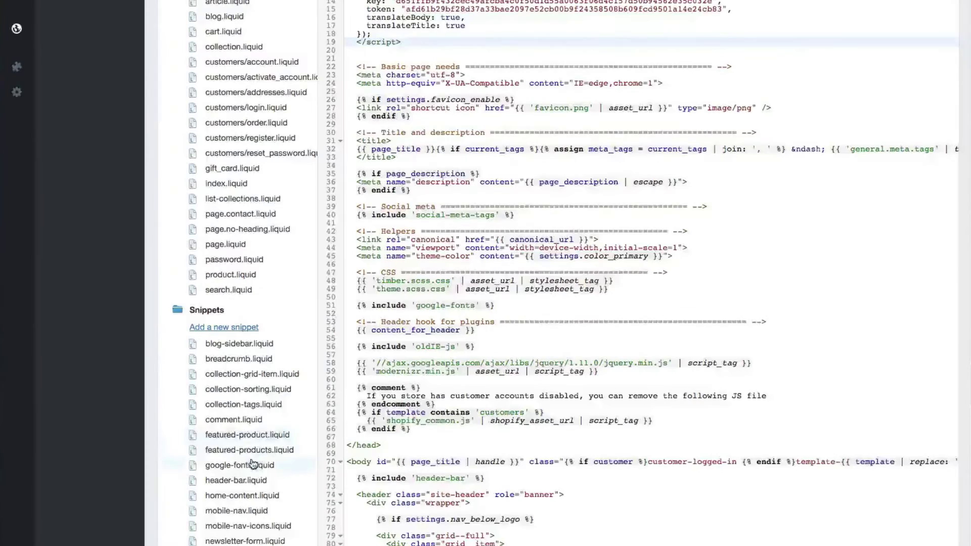
Paste the data-tml-language-selector div into header-bar.liquid's right header cell and save
click(236, 480)
click(433, 185)
key(Return)
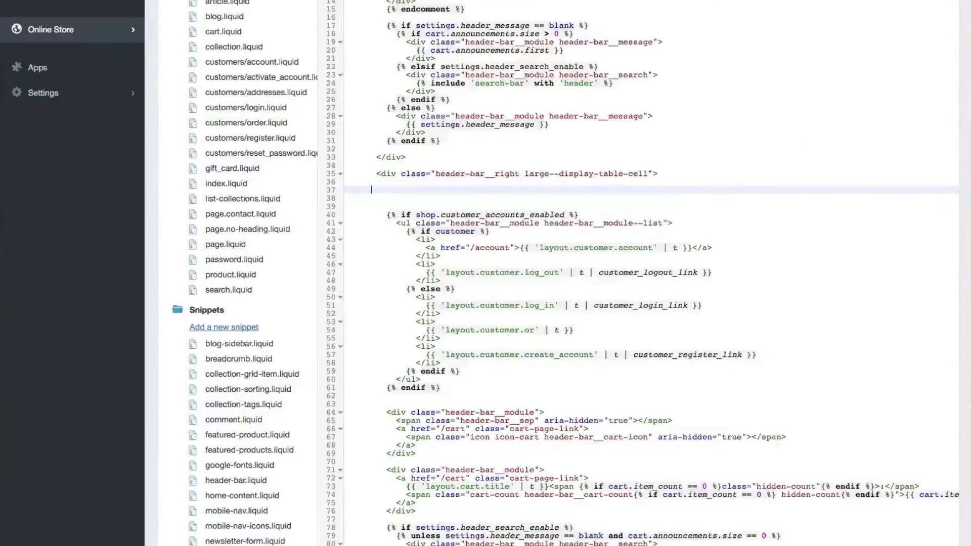
text(<div data-tml-language-selector="popup" data-tml-toggle=true data-tml-powered-by=true></div>)
scroll(557, 304, up, 2)
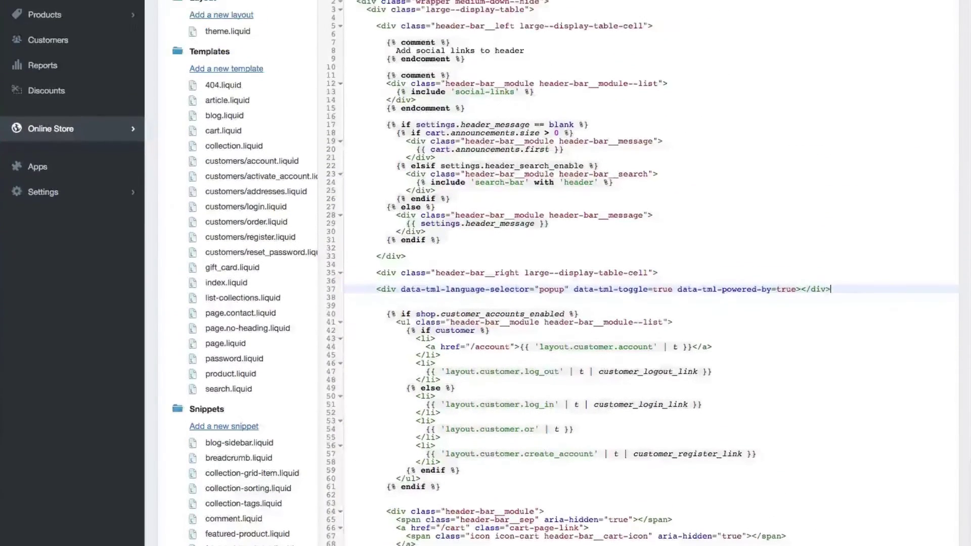
scroll(556, 303, up, 3)
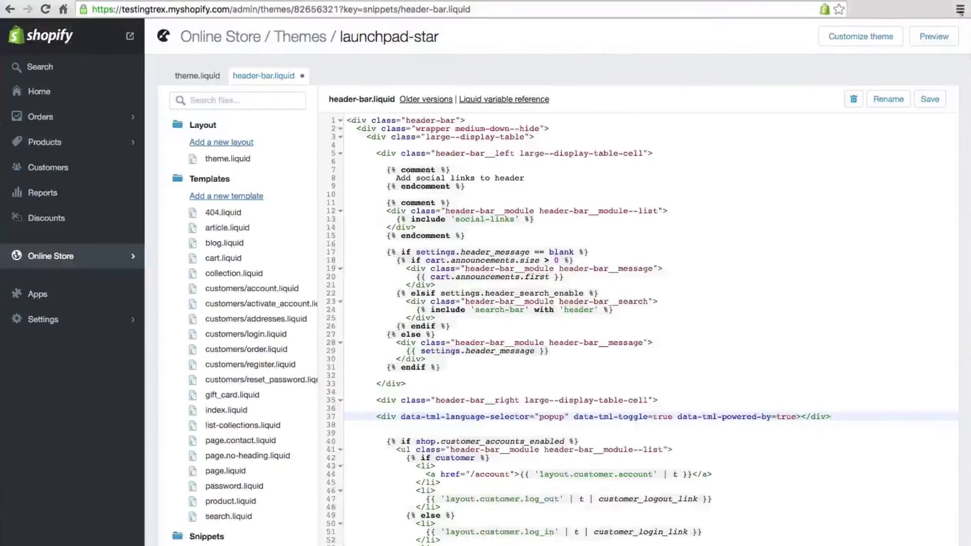
click(933, 97)
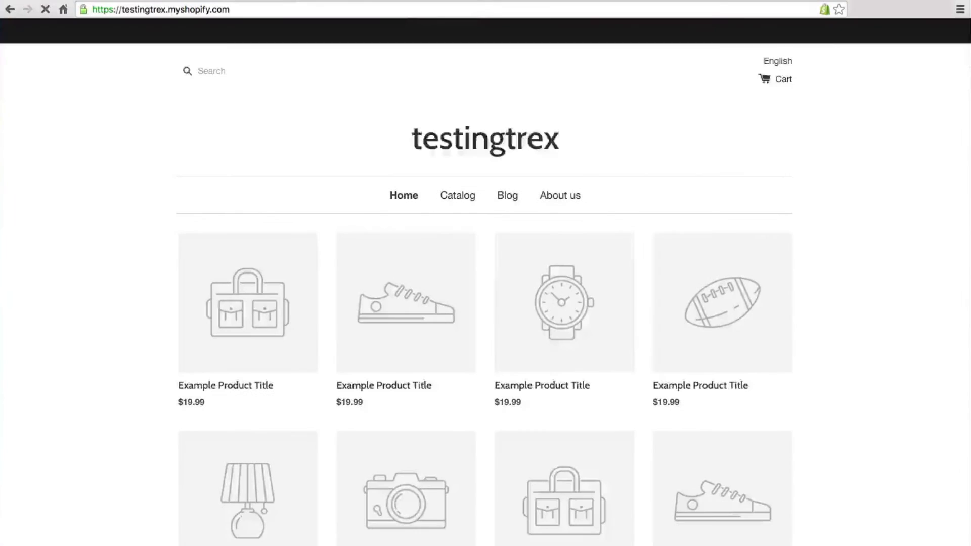
Open the storefront's English selector to list its six languages, from English to Español
click(777, 63)
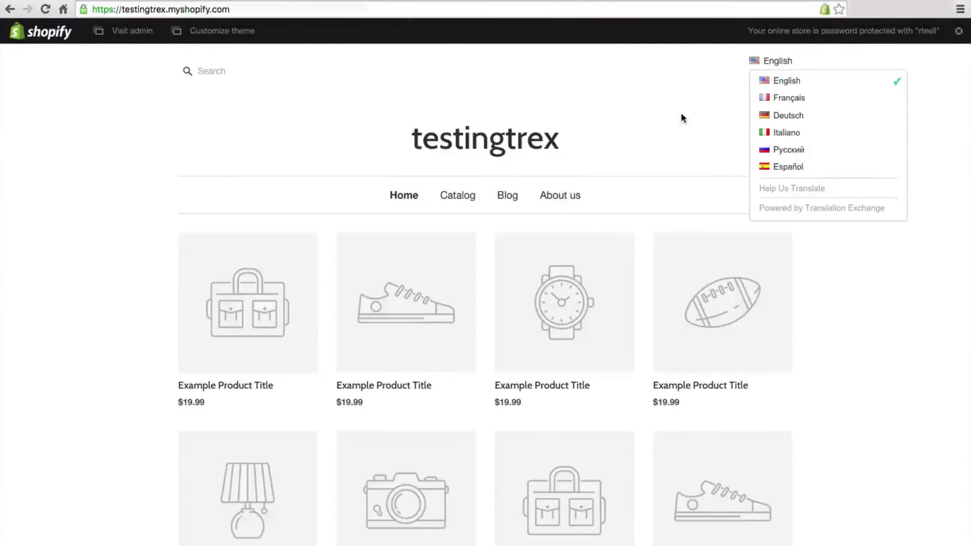
click(784, 61)
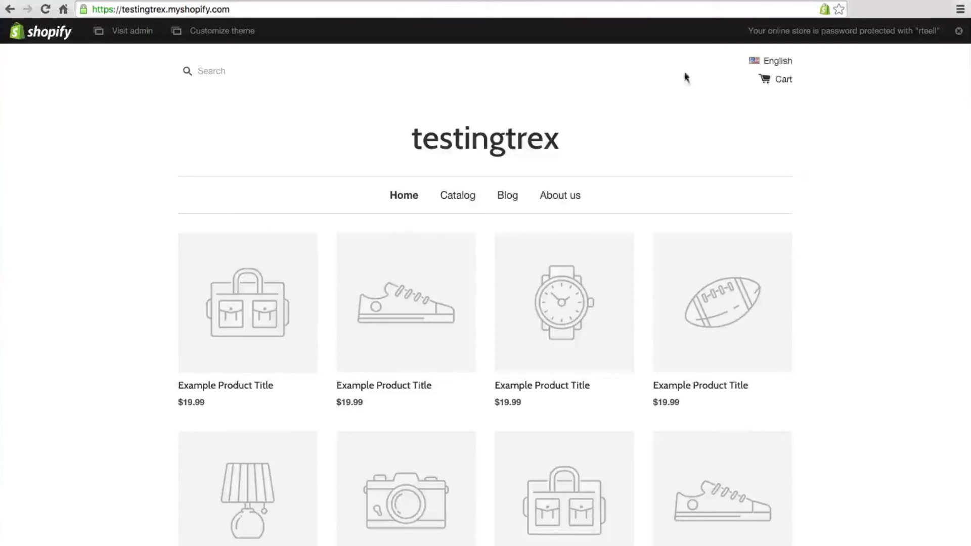
click(780, 65)
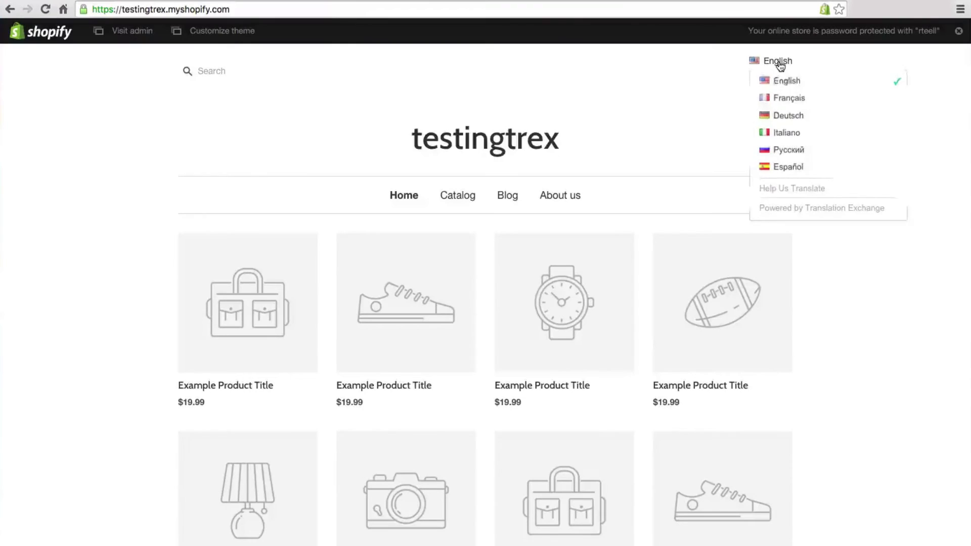
Turn on Help Us Translate mode, switch the storefront to Русский, and open Каталог
click(788, 192)
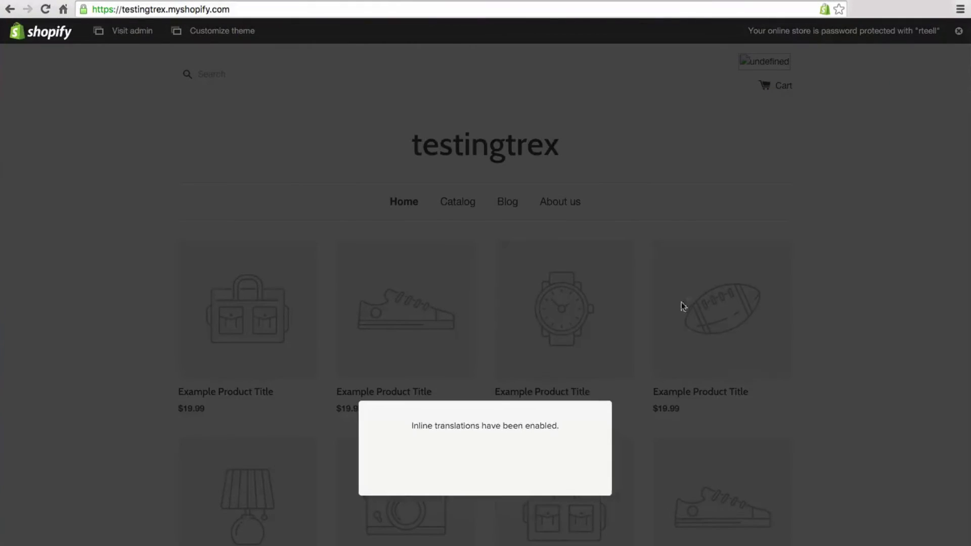
click(766, 62)
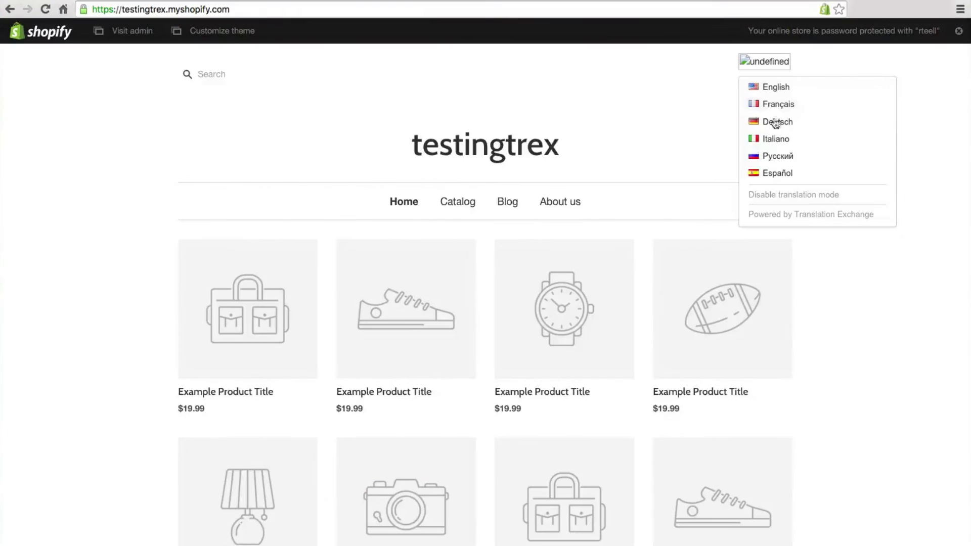
click(776, 156)
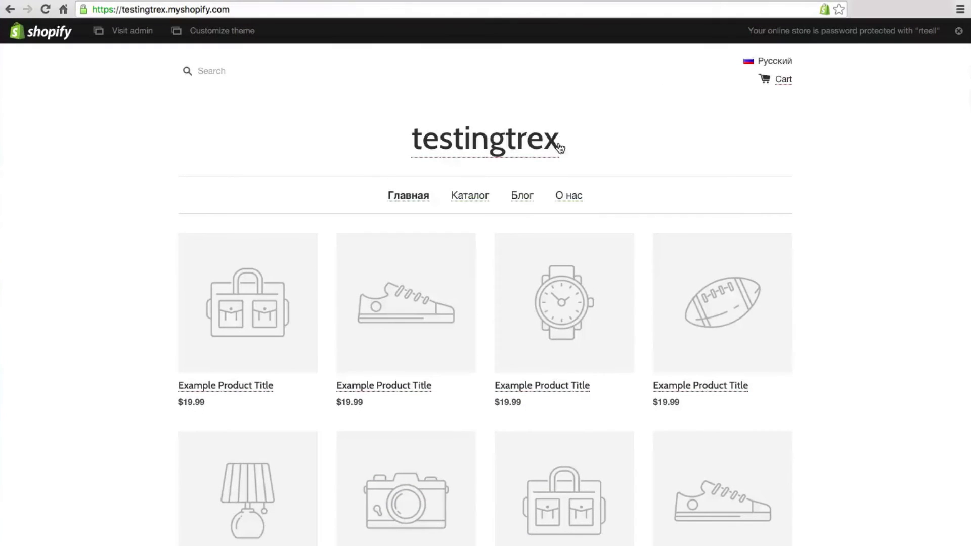
click(582, 201)
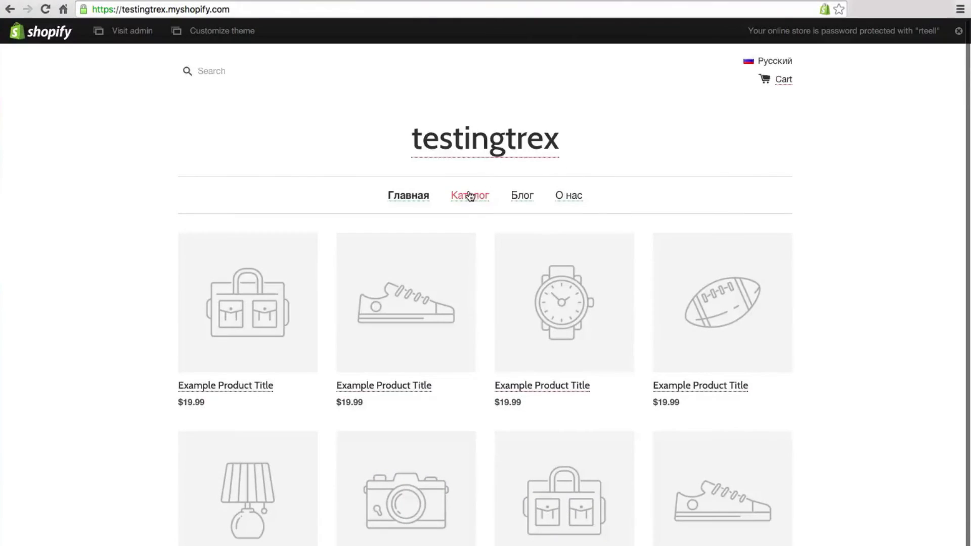
click(469, 196)
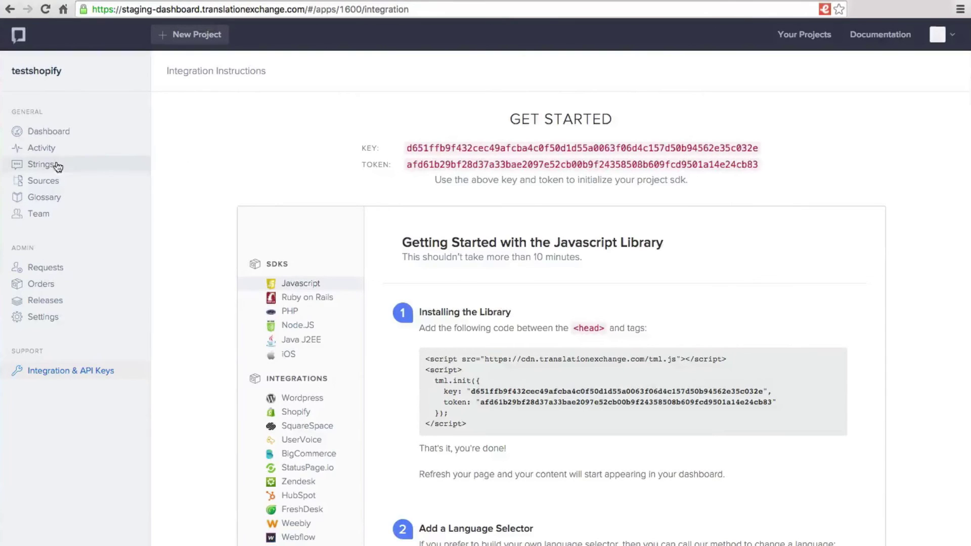
View the project's strings by source: collections/all with 39 strings and index with 35
click(57, 165)
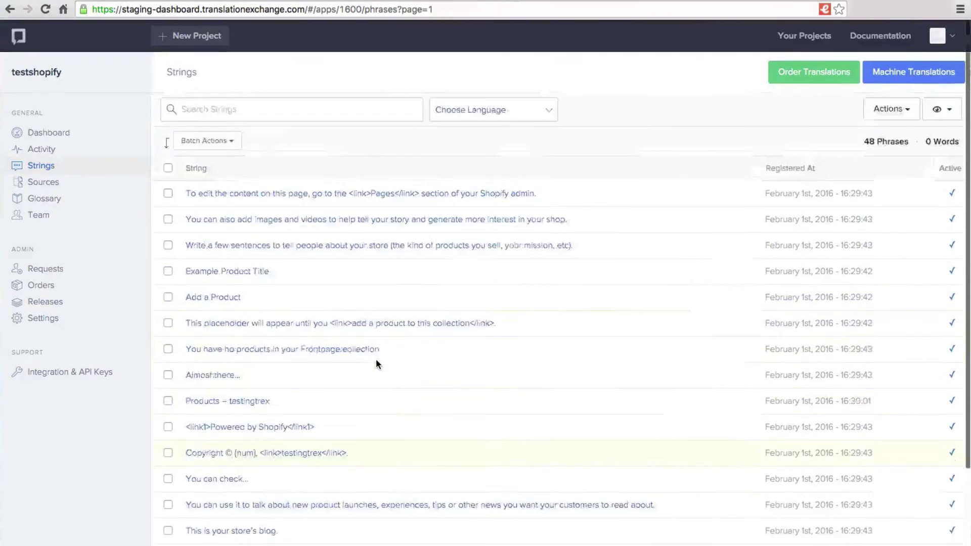
scroll(375, 360, down, 10)
click(56, 181)
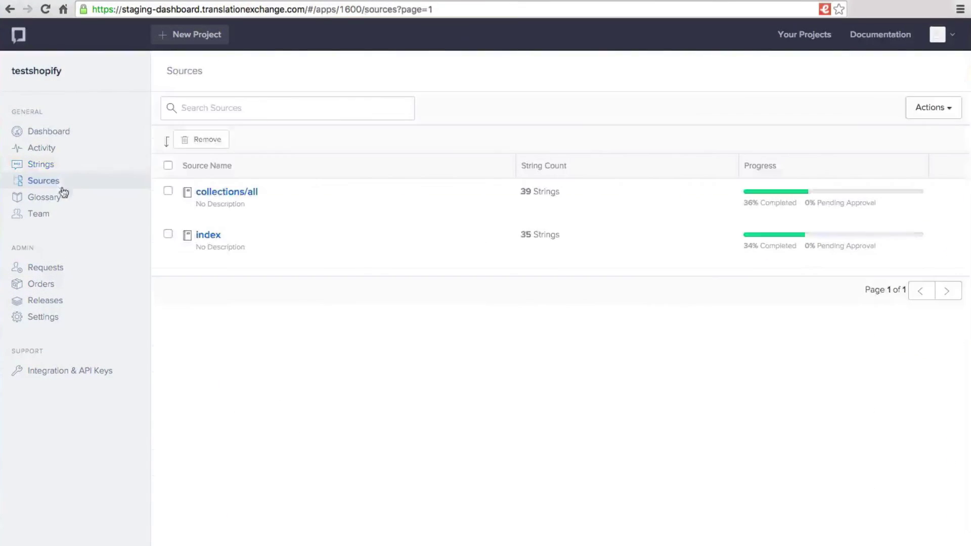